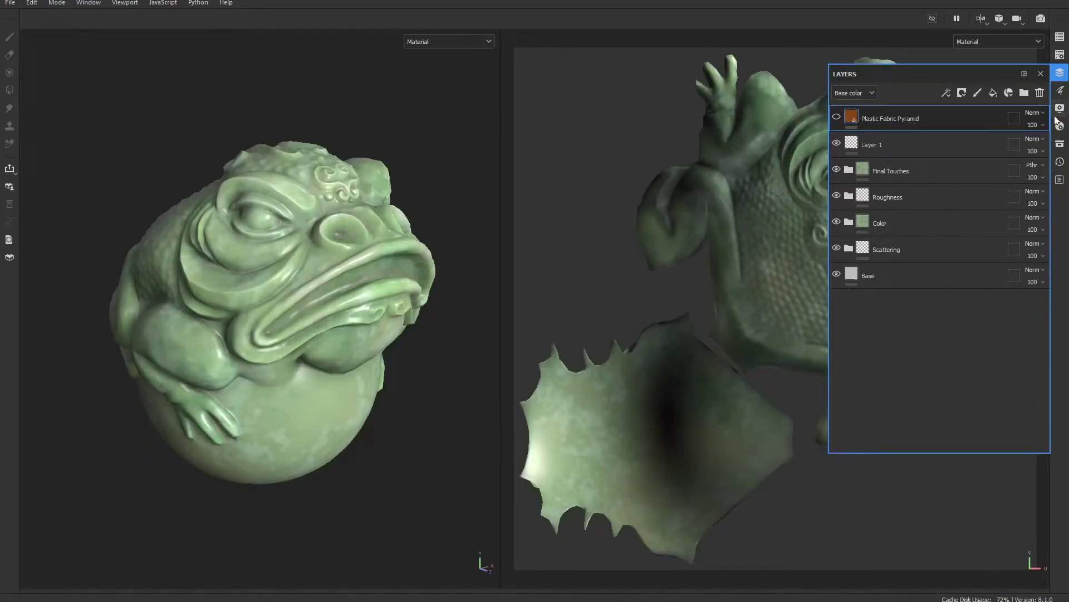
pyautogui.click(1041, 74)
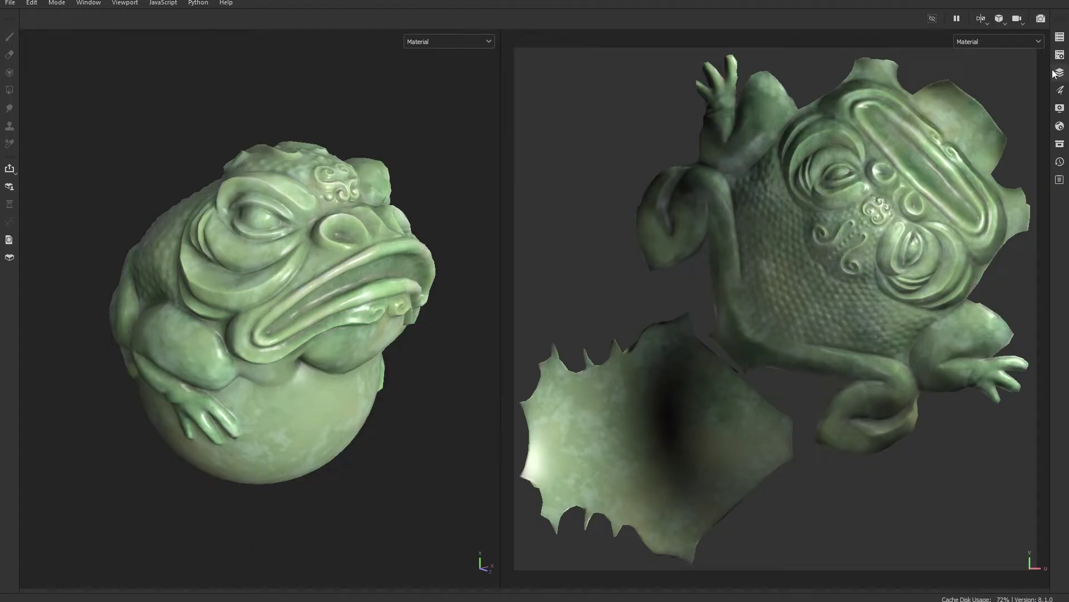
pyautogui.click(1059, 91)
# Bring back the layer stack and make the Plastic Fabric Pyramid fill layer visible
pyautogui.click(1059, 93)
pyautogui.click(1060, 73)
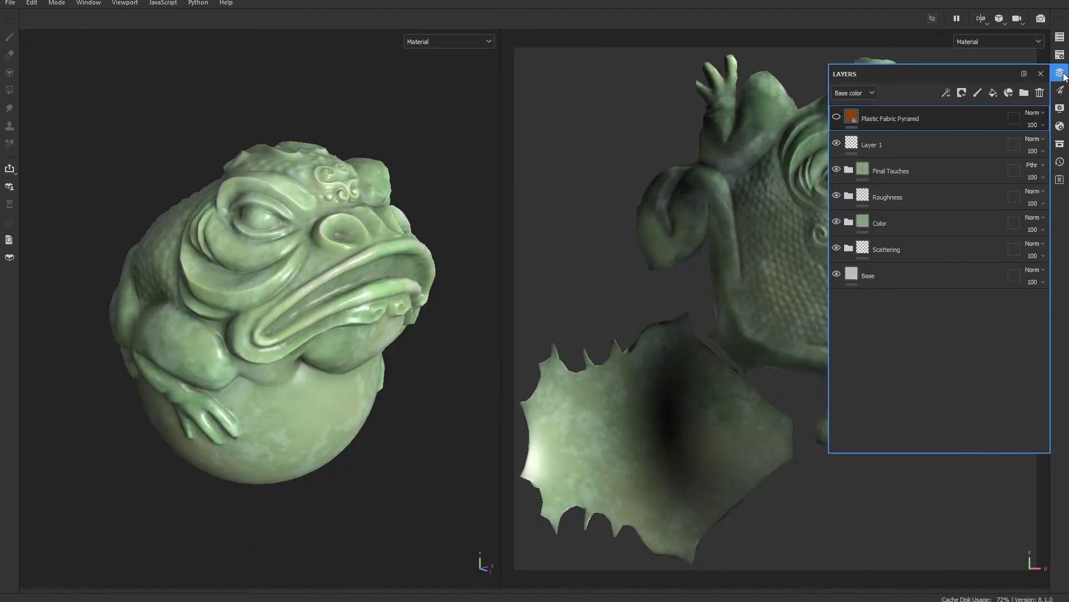
pyautogui.click(836, 118)
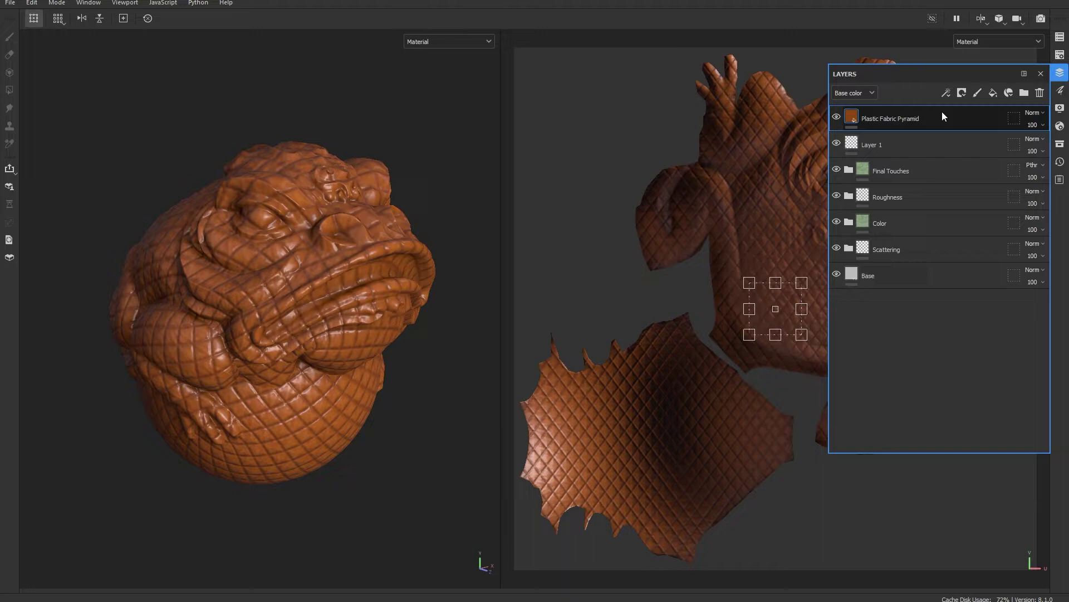
# Change the fabric fill's projection from UV to Tri-planar, then to Planar
pyautogui.click(1059, 91)
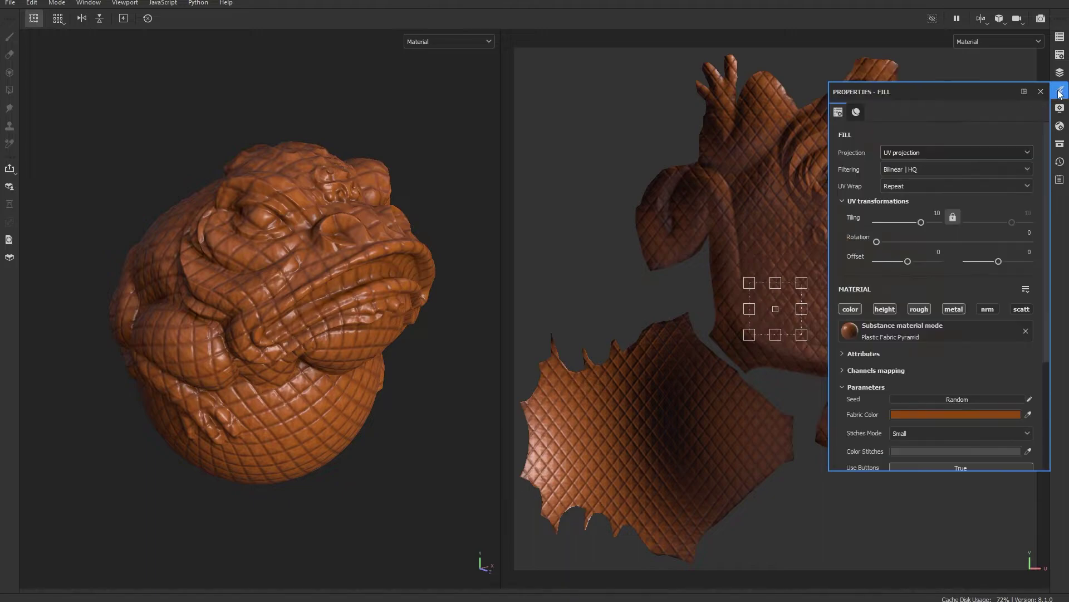
pyautogui.click(934, 154)
pyautogui.click(909, 190)
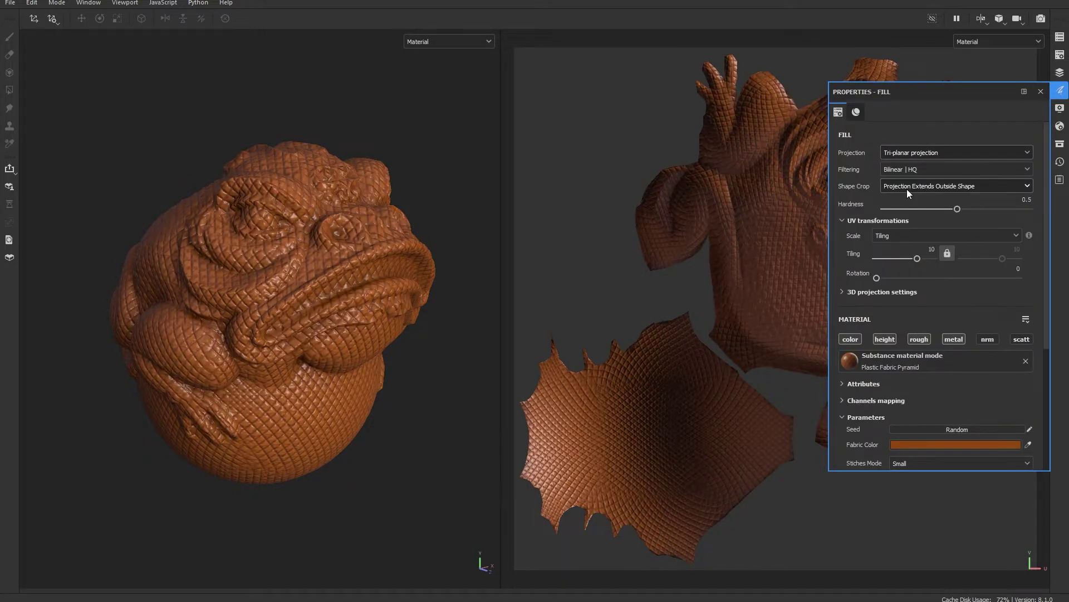
pyautogui.click(920, 154)
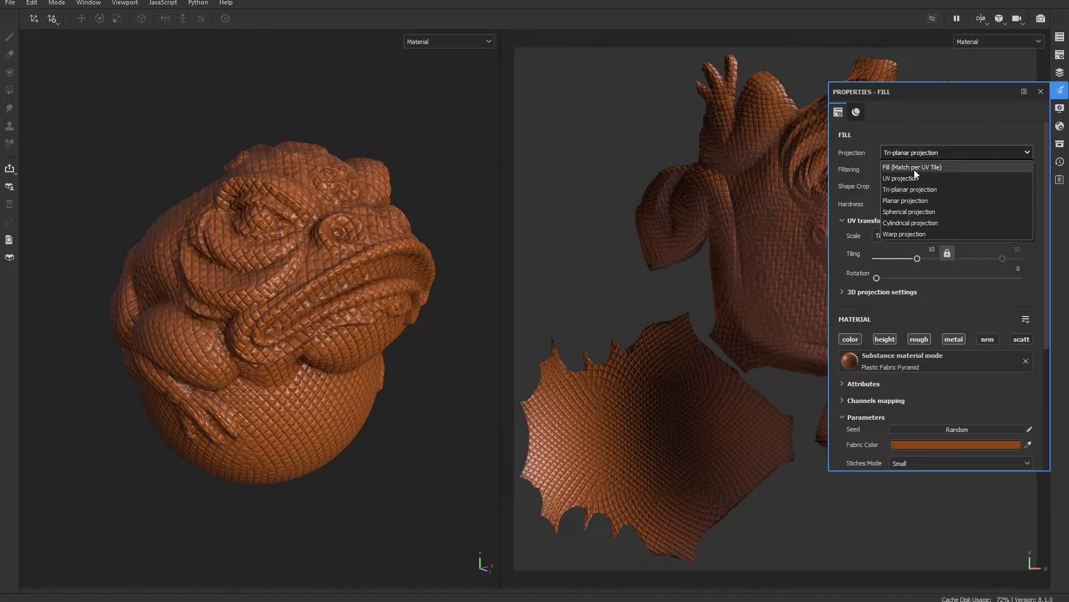
pyautogui.click(898, 203)
# Set Depth Culling Hardness to 1 and open the UV Wrap choices
pyautogui.scroll(-1, 894, 209)
pyautogui.moveTo(996, 205); pyautogui.dragTo(1036, 206)
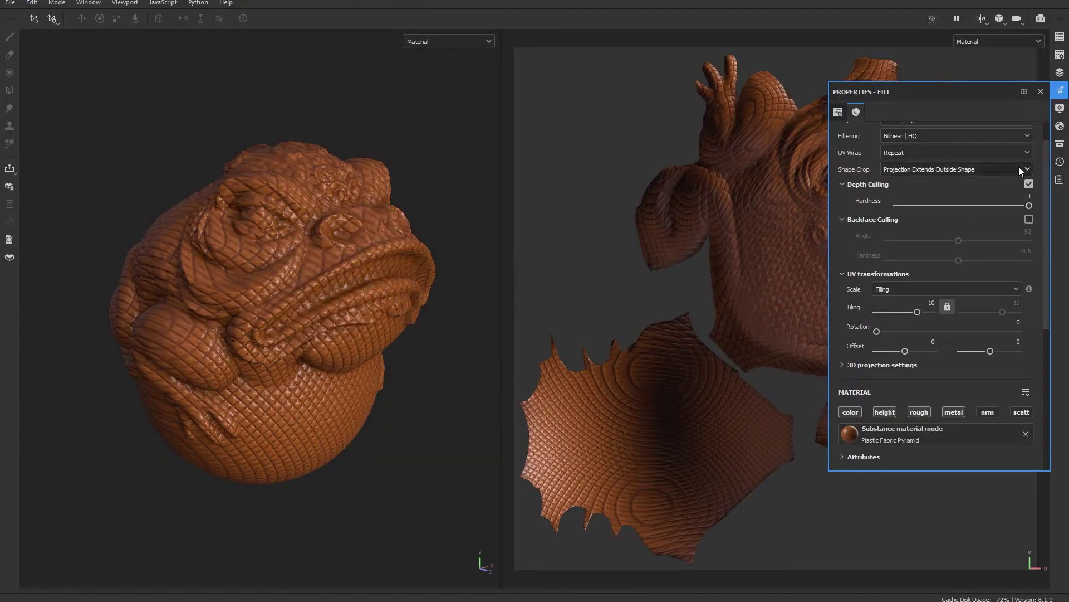
pyautogui.scroll(1, 920, 229)
pyautogui.click(925, 185)
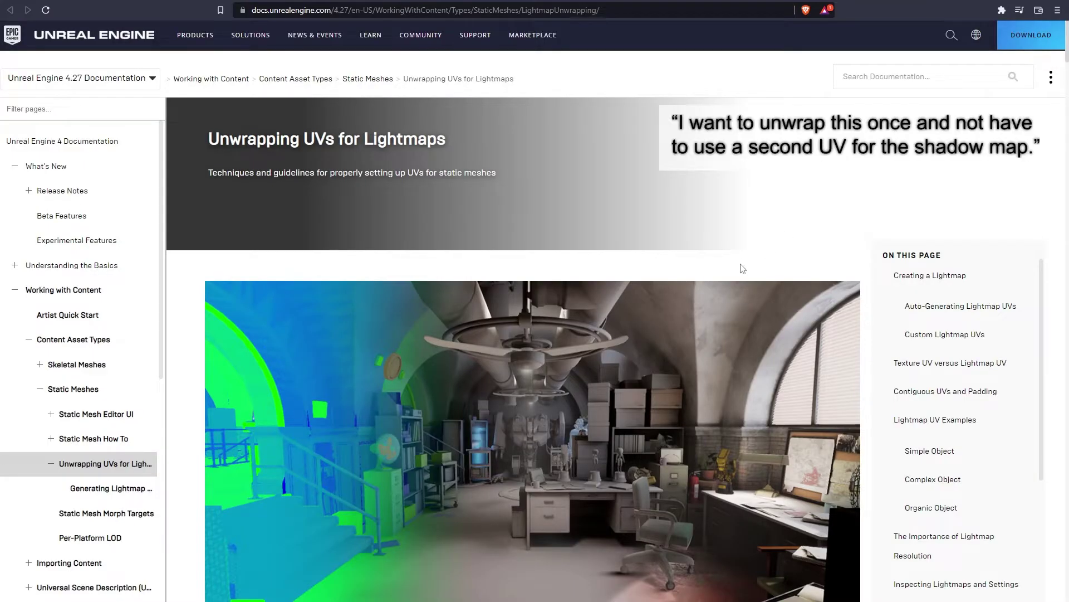
# Read the lightmap requirements, highlighting the good-lightmap sentence and 'no overlapping or wrapping islands'
pyautogui.scroll(-15, 742, 269)
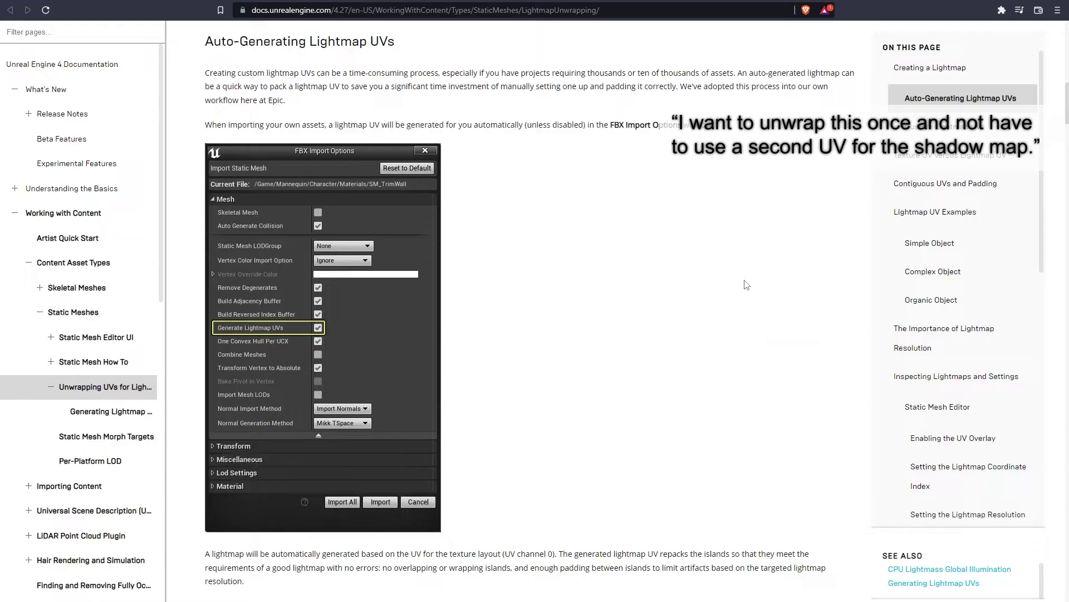
pyautogui.scroll(-2, 745, 284)
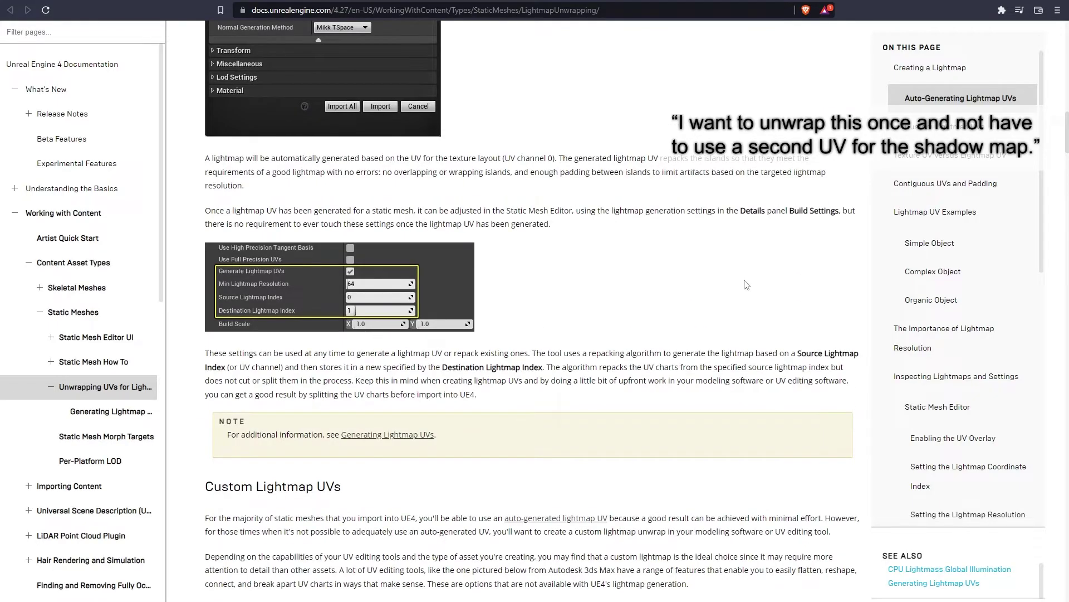
pyautogui.scroll(-4, 745, 284)
pyautogui.scroll(-3, 745, 284)
pyautogui.scroll(8, 746, 285)
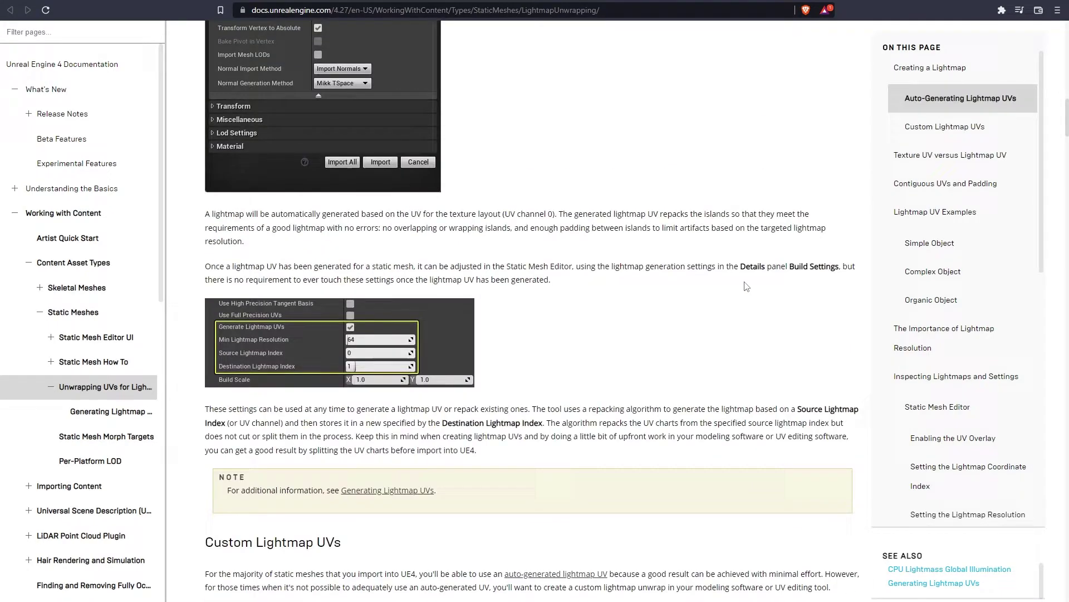
pyautogui.scroll(3, 746, 286)
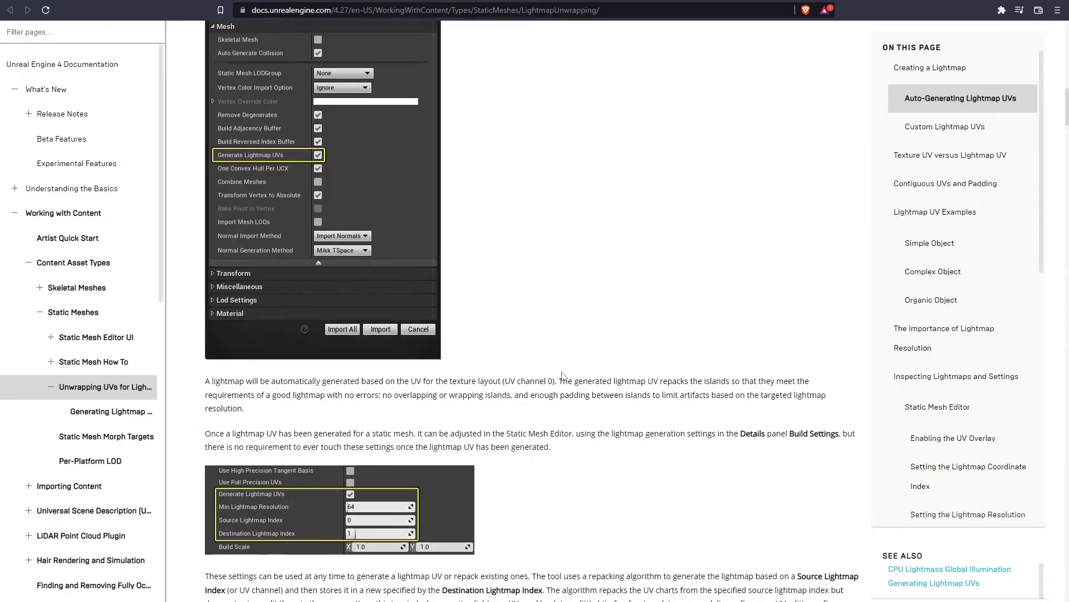
pyautogui.moveTo(245, 410); pyautogui.dragTo(205, 394)
pyautogui.click(502, 424)
pyautogui.moveTo(382, 395); pyautogui.dragTo(511, 395)
pyautogui.click(613, 416)
# Scroll down the page to the Texture UV versus Lightmap UV section
pyautogui.scroll(-5, 758, 490)
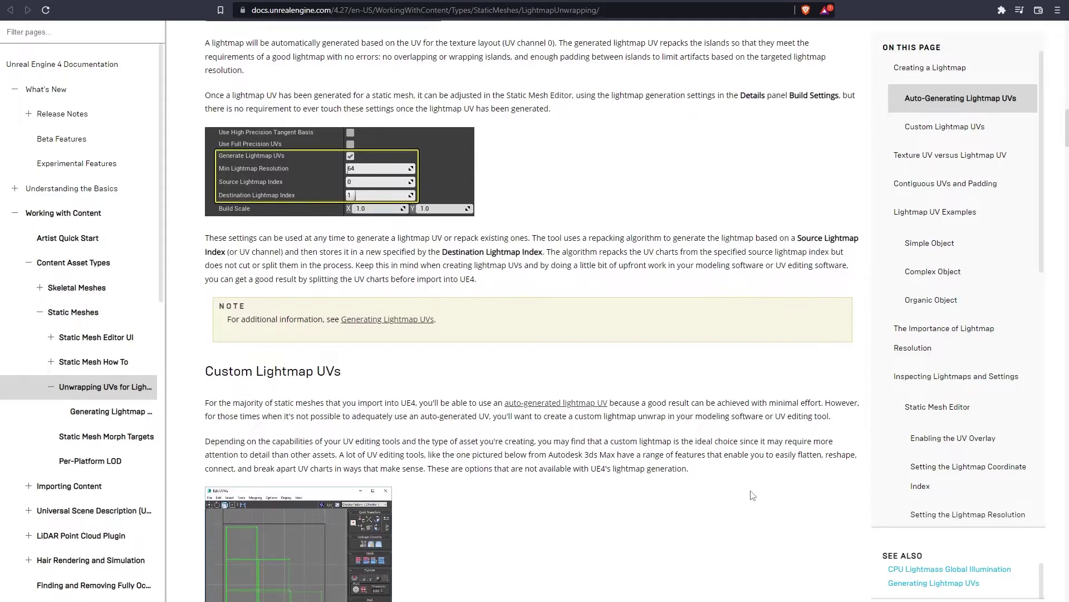
pyautogui.scroll(-4, 752, 495)
pyautogui.scroll(-2, 743, 493)
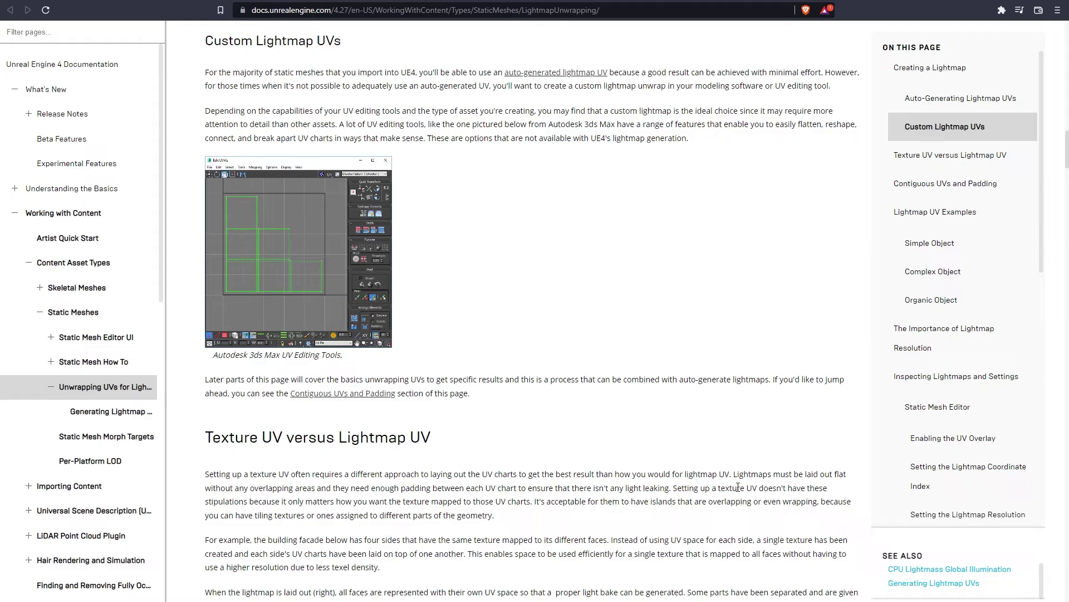
pyautogui.scroll(-7, 738, 488)
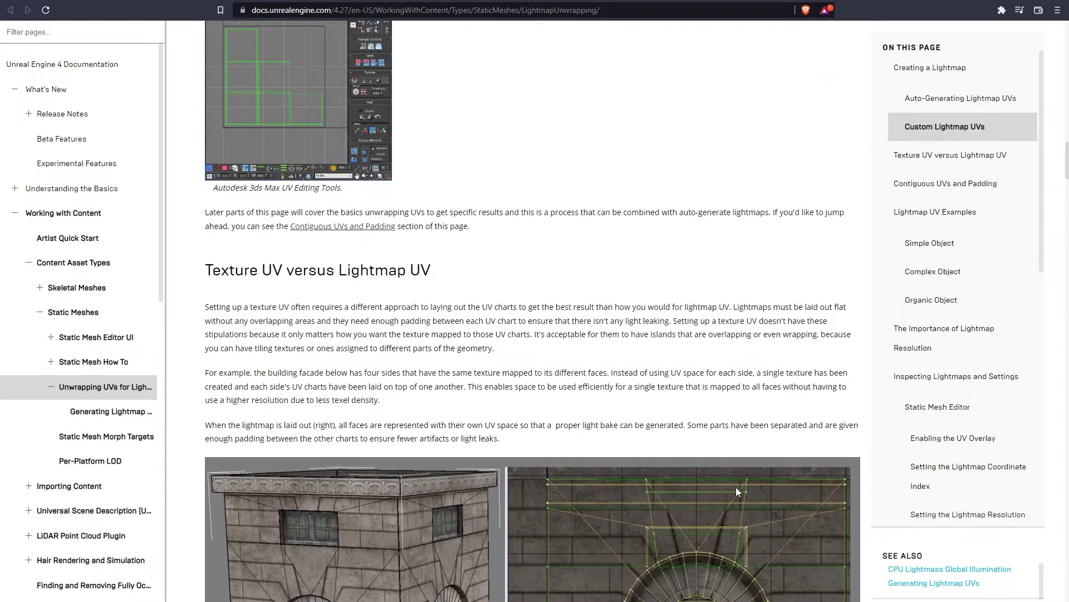
pyautogui.scroll(2, 735, 488)
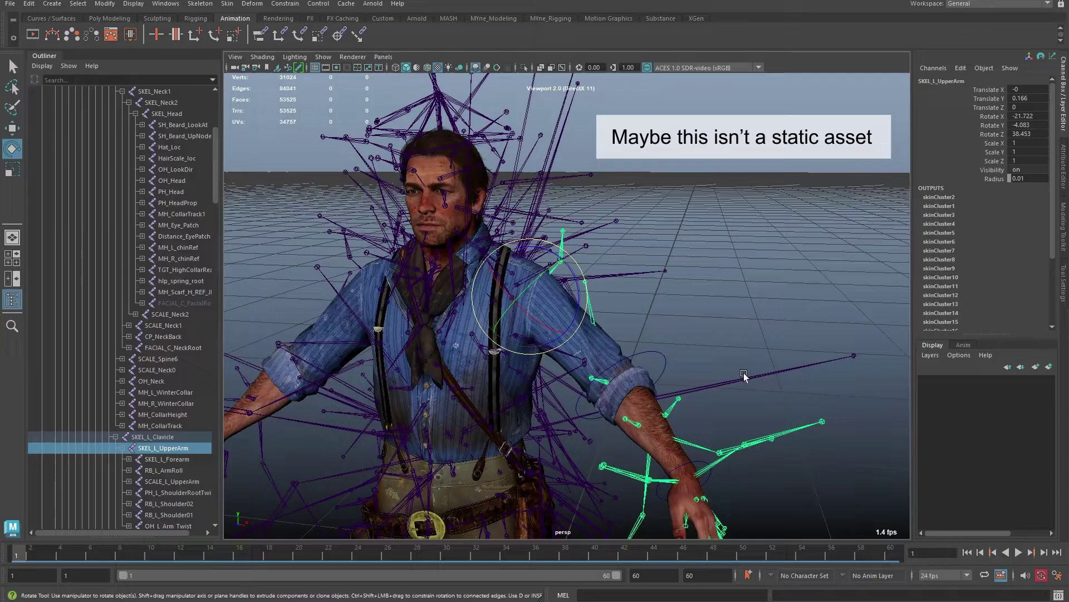
pyautogui.scroll(4, 733, 333)
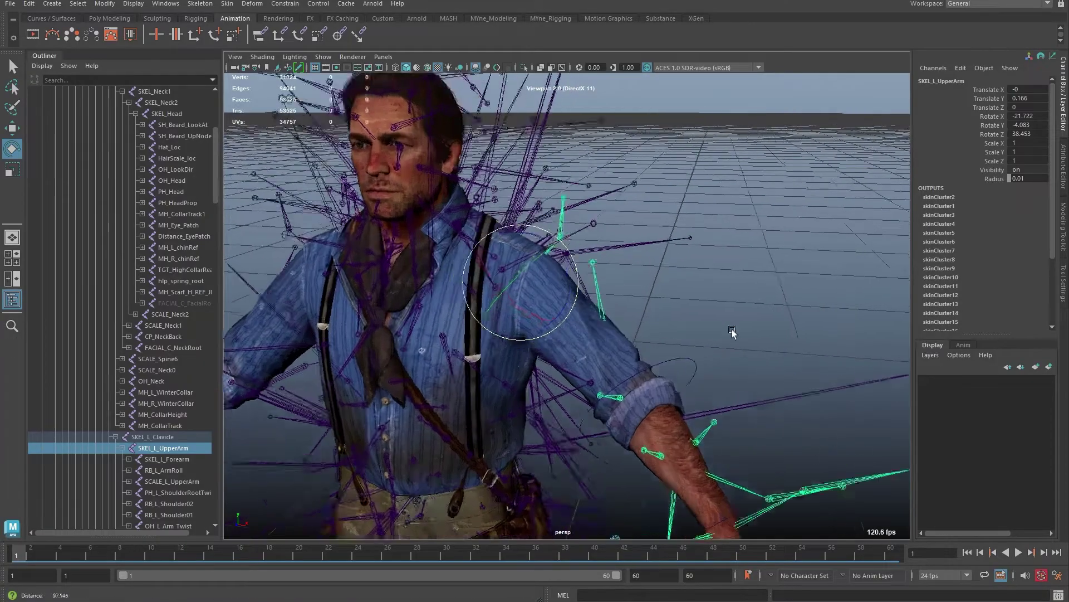
pyautogui.keyDown('alt'); pyautogui.moveTo(733, 332); pyautogui.dragTo(641, 340); pyautogui.keyUp('alt')
pyautogui.moveTo(530, 309); pyautogui.dragTo(499, 305)
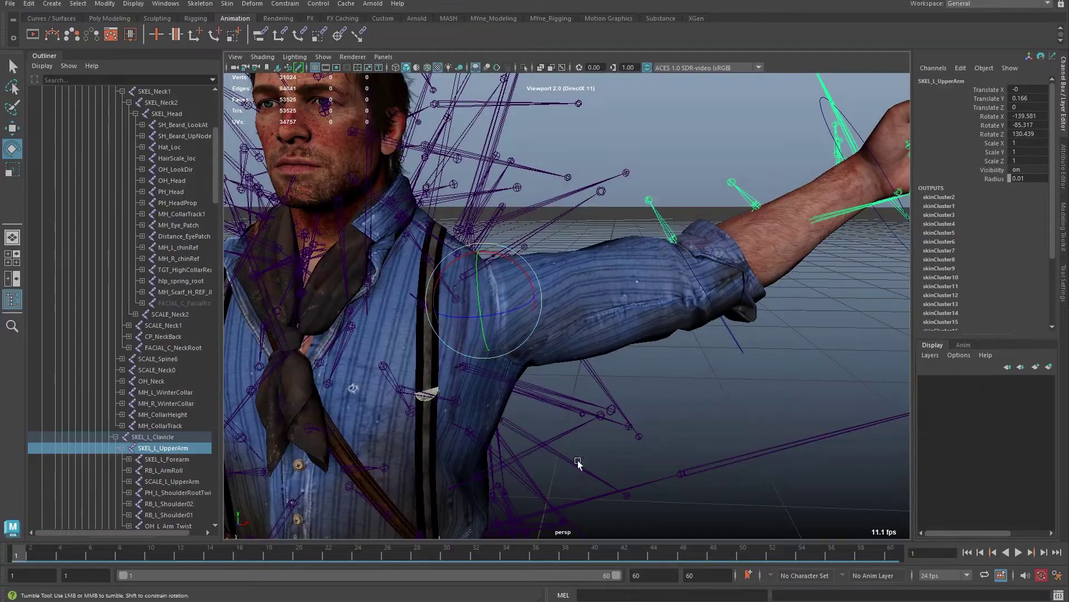
pyautogui.scroll(5, 578, 463)
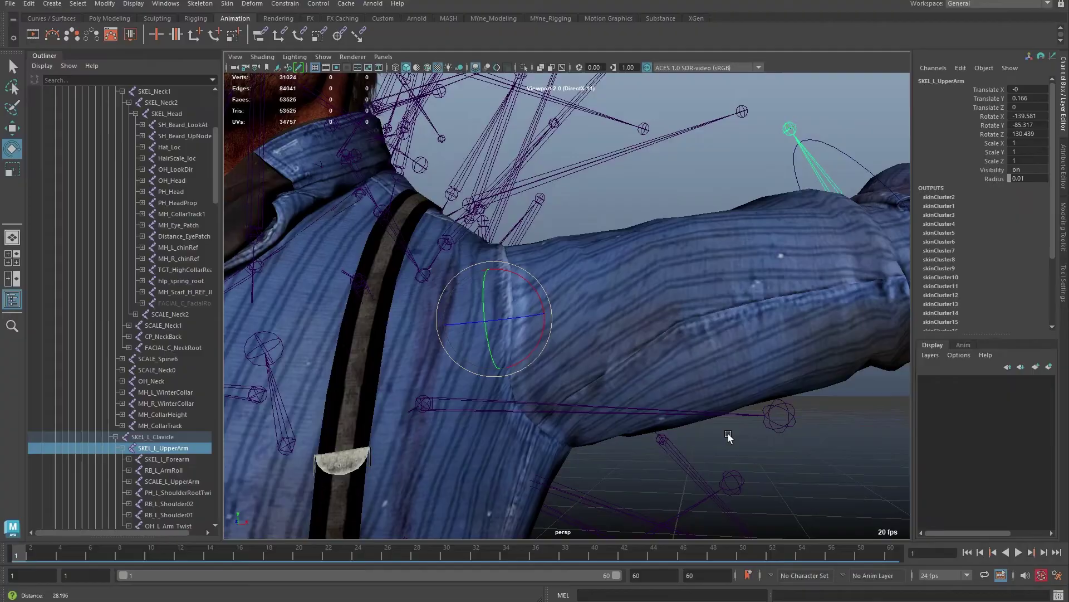
pyautogui.moveTo(485, 310); pyautogui.dragTo(499, 283)
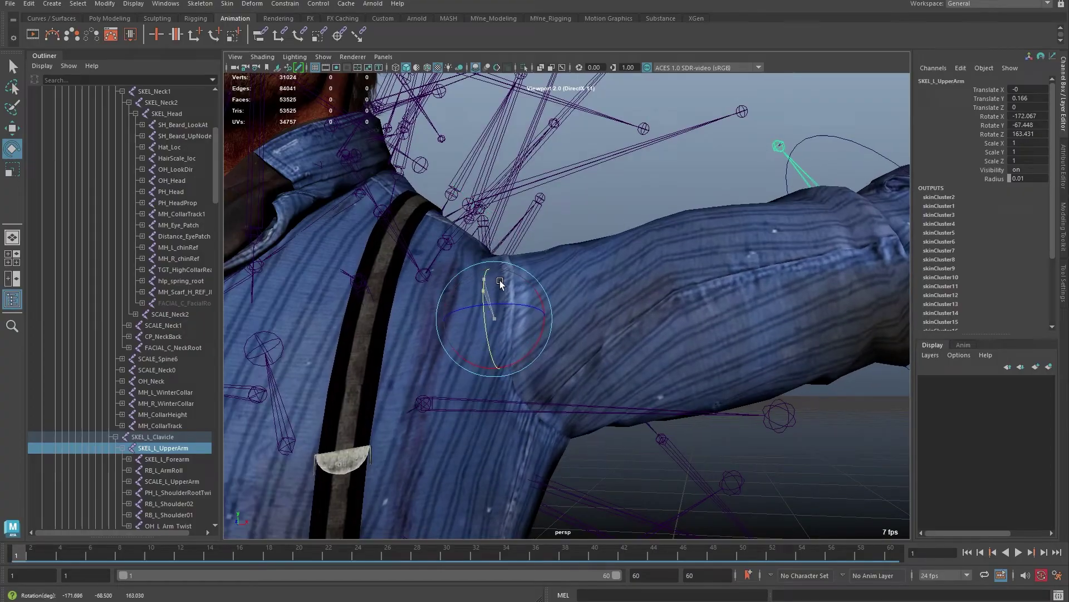
pyautogui.keyDown('alt'); pyautogui.moveTo(591, 411); pyautogui.dragTo(573, 282, button='middle'); pyautogui.keyUp('alt')
pyautogui.moveTo(573, 282); pyautogui.dragTo(544, 291)
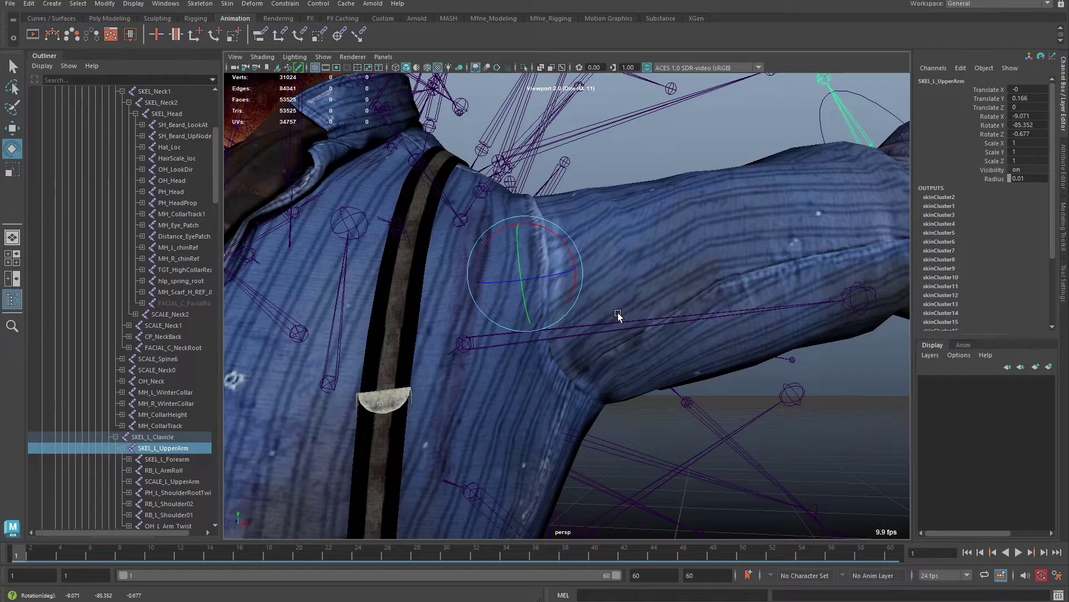
pyautogui.hotkey('ctrl', 'z')
pyautogui.hotkey('ctrl', 'z')
pyautogui.hotkey('ctrl', 'z')
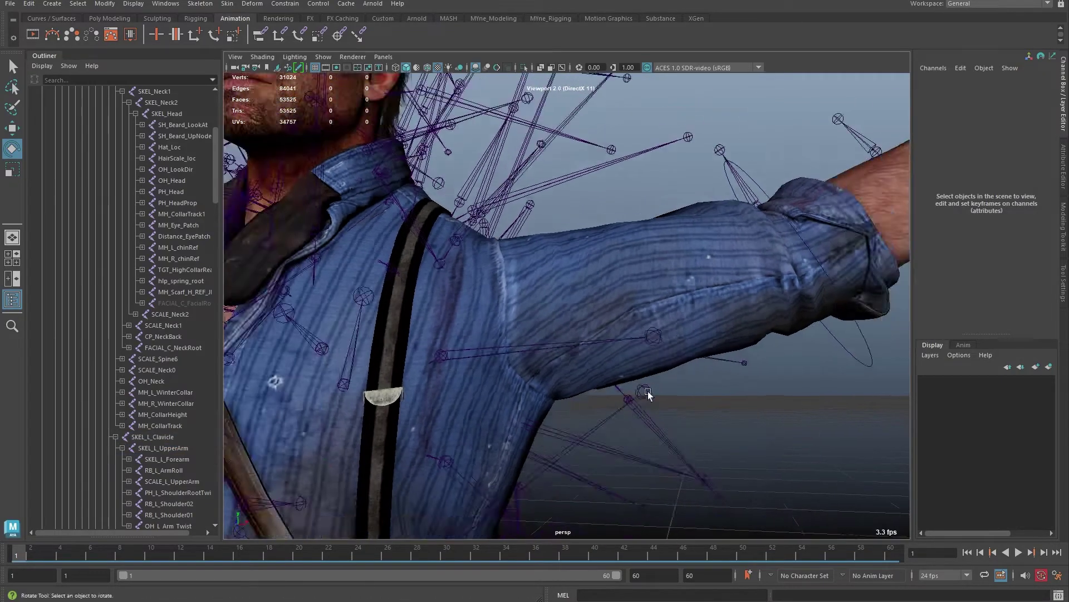
pyautogui.keyDown('alt'); pyautogui.moveTo(648, 391); pyautogui.dragTo(604, 397); pyautogui.keyUp('alt')
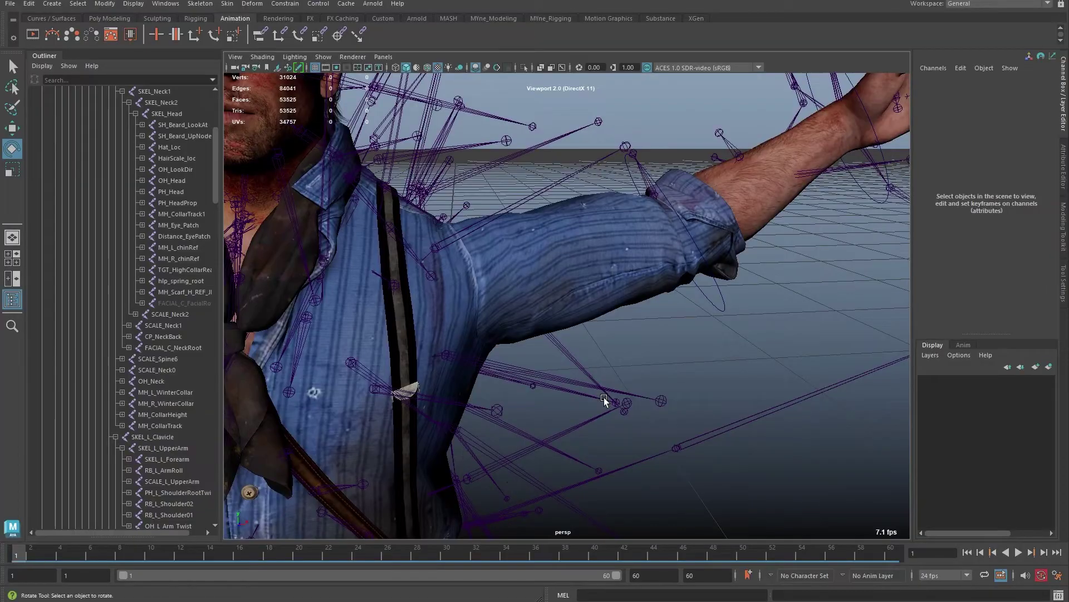
pyautogui.click(8, 301)
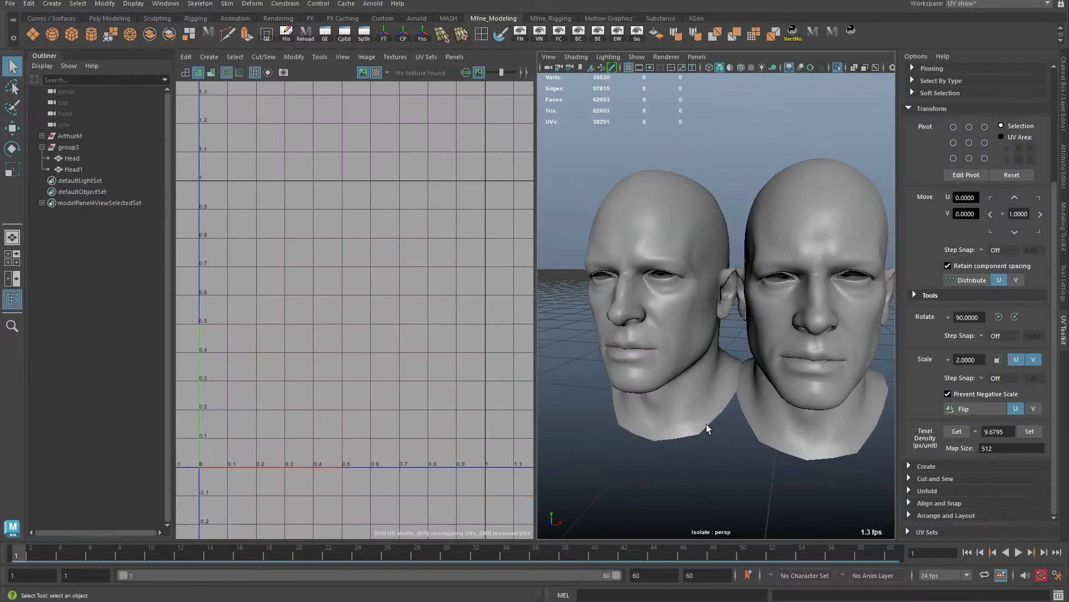
# Go full screen with Ctrl+Space, widen the 3D viewport, and select the left head
pyautogui.click(706, 424)
pyautogui.click(734, 478)
pyautogui.hotkey('ctrl', 'space')
pyautogui.keyDown('alt'); pyautogui.moveTo(712, 459); pyautogui.dragTo(747, 493); pyautogui.keyUp('alt')
pyautogui.moveTo(535, 412); pyautogui.dragTo(460, 398)
pyautogui.click(583, 374)
pyautogui.keyDown('alt'); pyautogui.moveTo(716, 438); pyautogui.dragTo(763, 448, button='middle'); pyautogui.keyUp('alt')
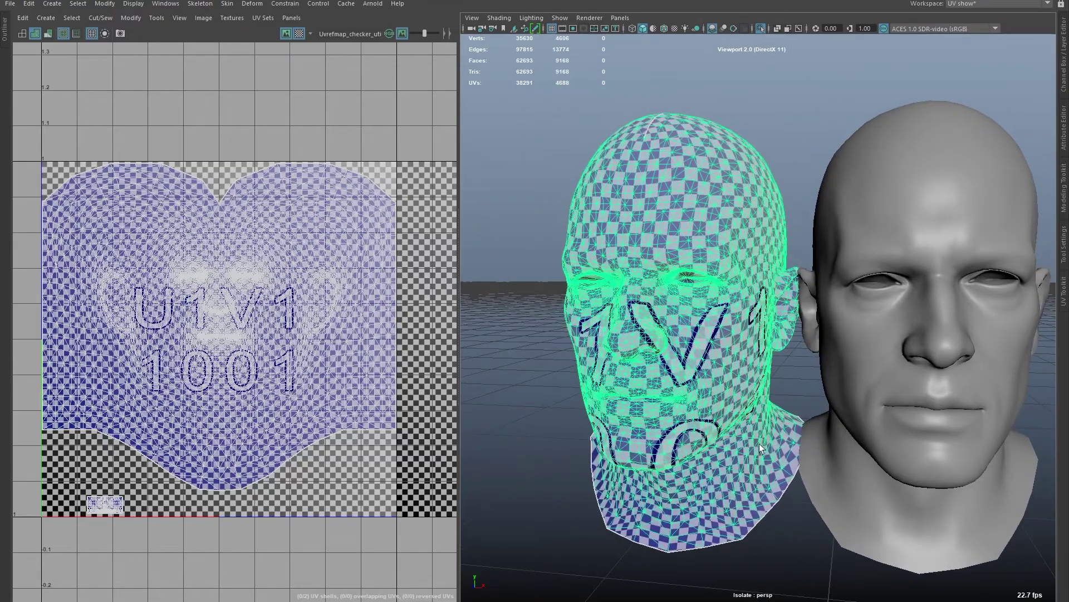
# Measure the left head's texel density in the UV Toolkit: 11.1072 px/unit
pyautogui.click(1064, 290)
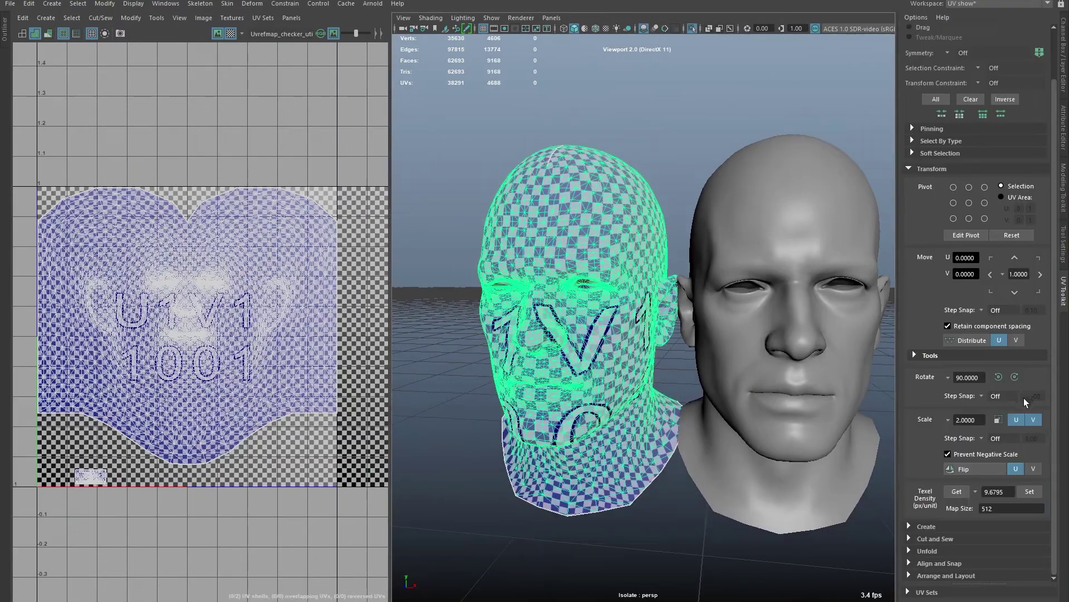
pyautogui.click(958, 492)
pyautogui.scroll(1, 215, 379)
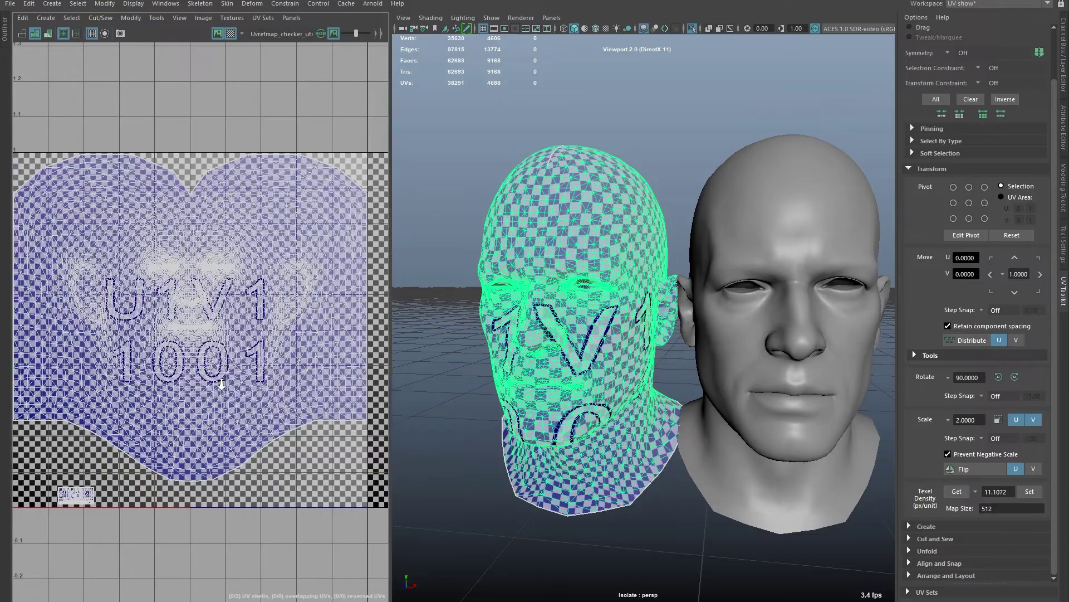
pyautogui.scroll(2, 225, 383)
pyautogui.keyDown('alt'); pyautogui.moveTo(242, 382); pyautogui.dragTo(245, 382, button='middle'); pyautogui.keyUp('alt')
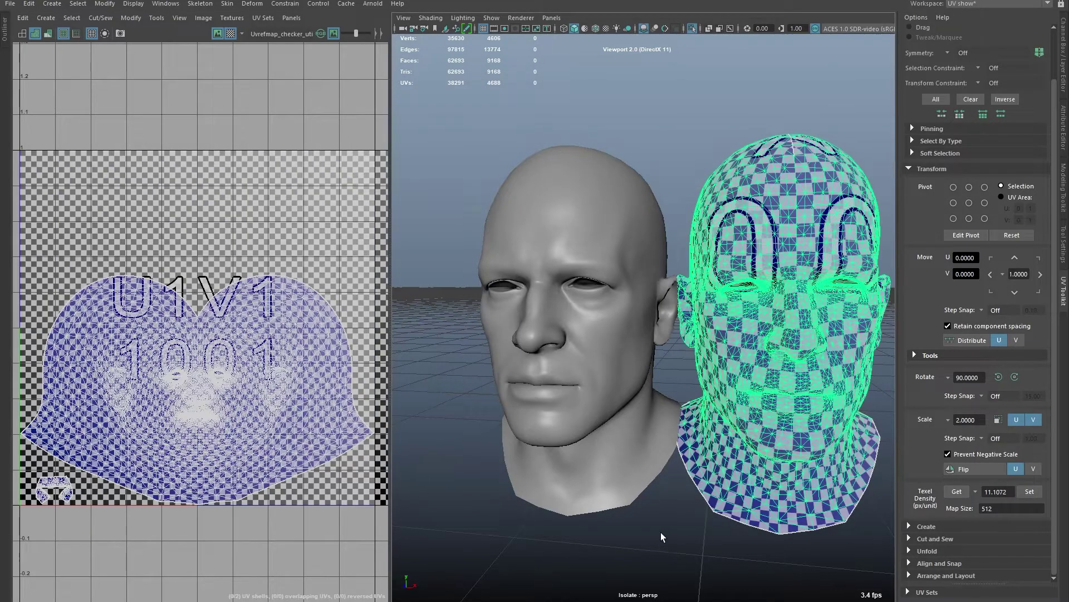
# Dim the checker texture with the UV Editor's image brightness slider, leaving plain UV wireframe
pyautogui.keyDown('alt'); pyautogui.moveTo(764, 507); pyautogui.dragTo(662, 473, button='middle'); pyautogui.keyUp('alt')
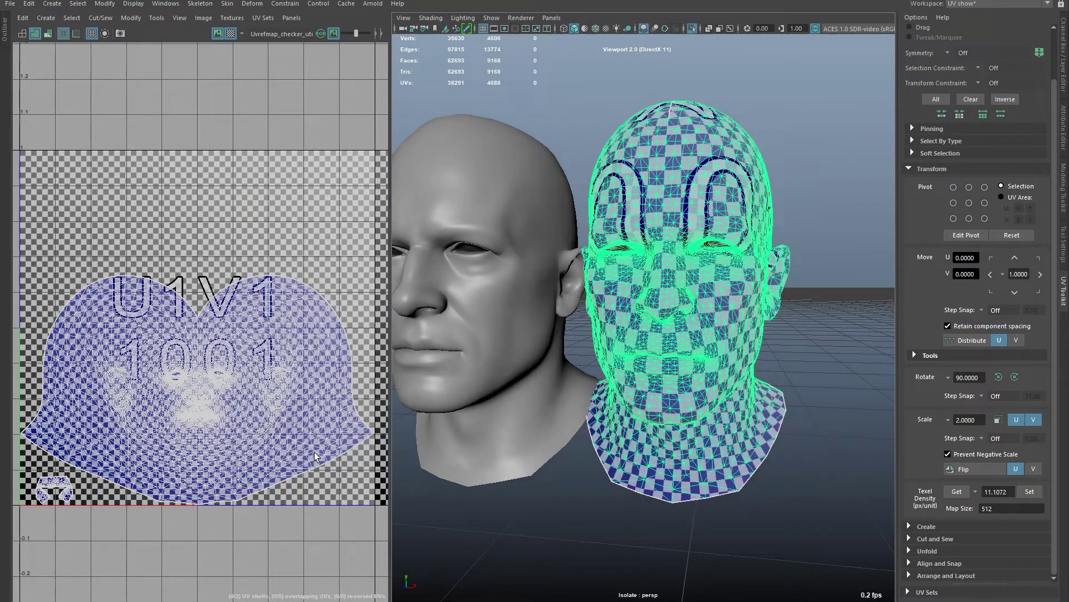
pyautogui.scroll(-2, 210, 425)
pyautogui.scroll(2, 209, 425)
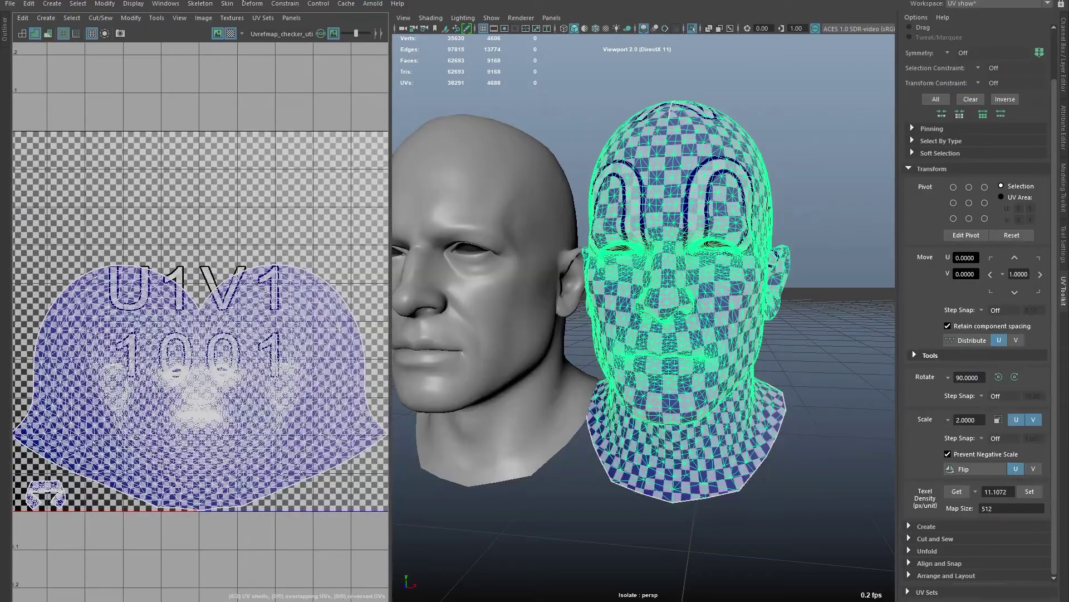
pyautogui.click(228, 18)
pyautogui.moveTo(203, 18)
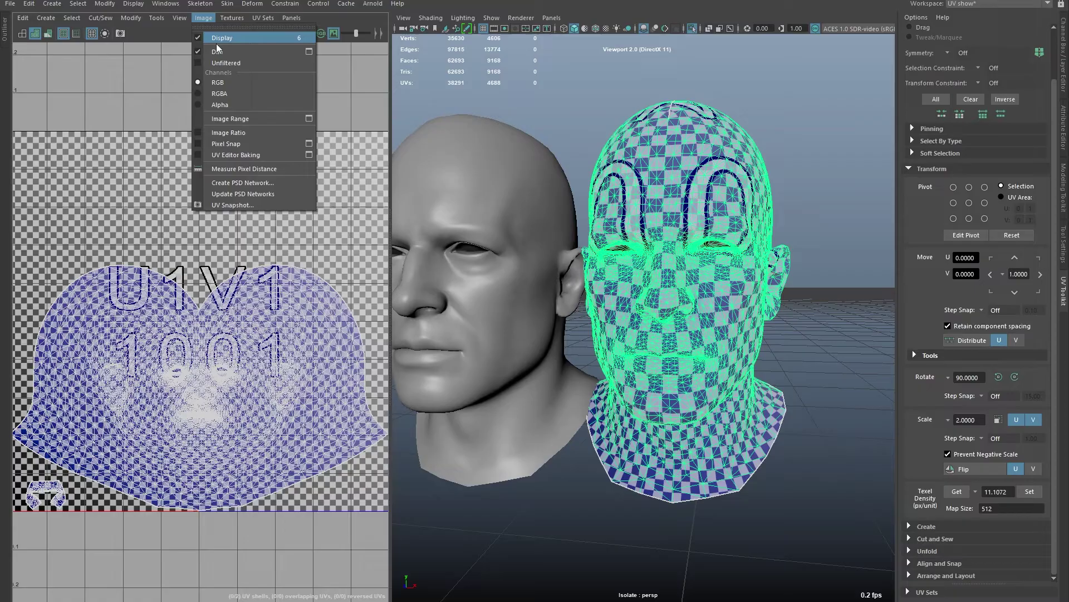
pyautogui.click(144, 174)
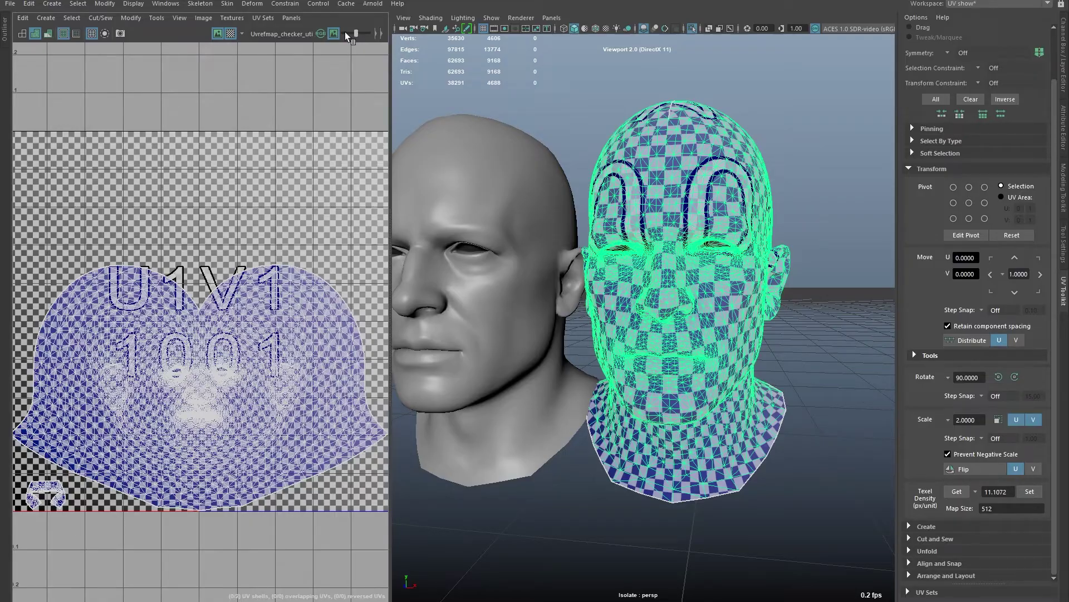
pyautogui.moveTo(345, 32)
pyautogui.mouseDown()
pyautogui.moveTo(377, 32)
pyautogui.moveTo(344, 36)
pyautogui.moveTo(363, 36)
pyautogui.mouseUp()
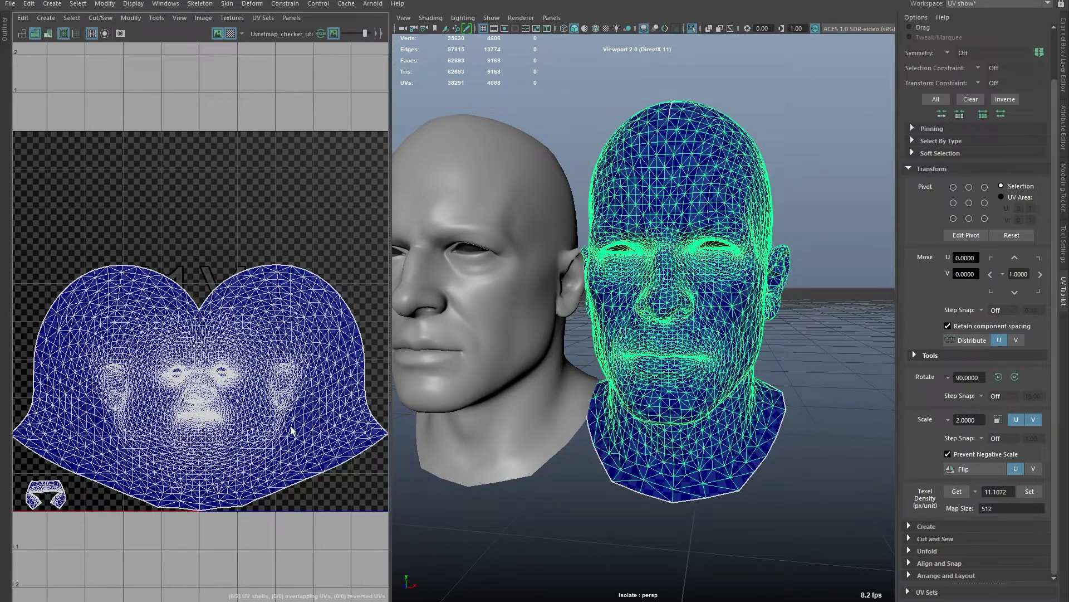
# Get the second head's texel density (8.6746 px/unit), then inspect the left head's UVs
pyautogui.scroll(-1, 267, 428)
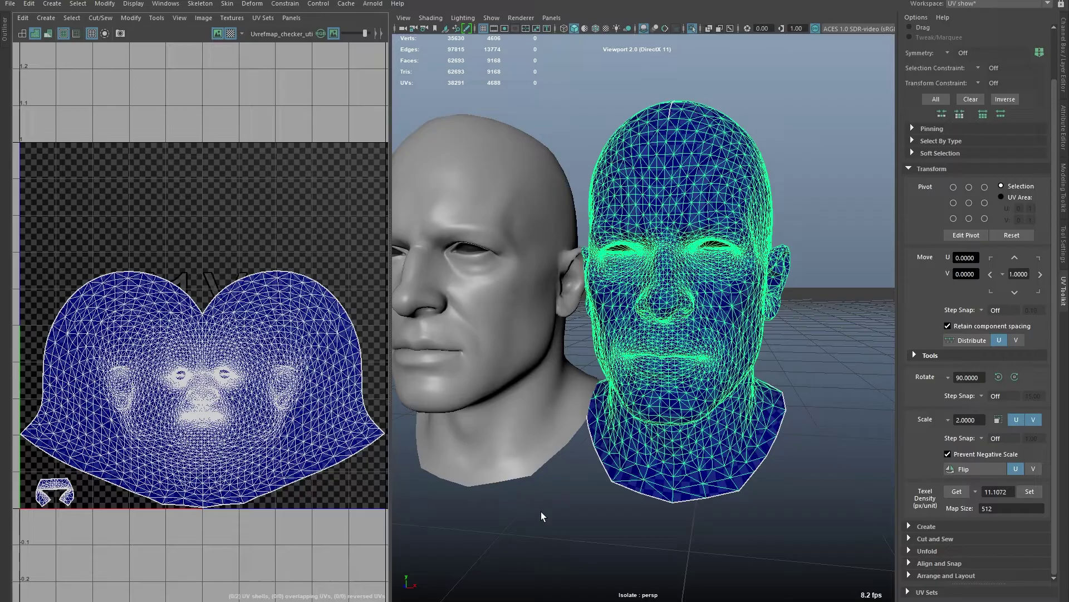
pyautogui.keyDown('alt'); pyautogui.moveTo(804, 230); pyautogui.dragTo(847, 245); pyautogui.keyUp('alt')
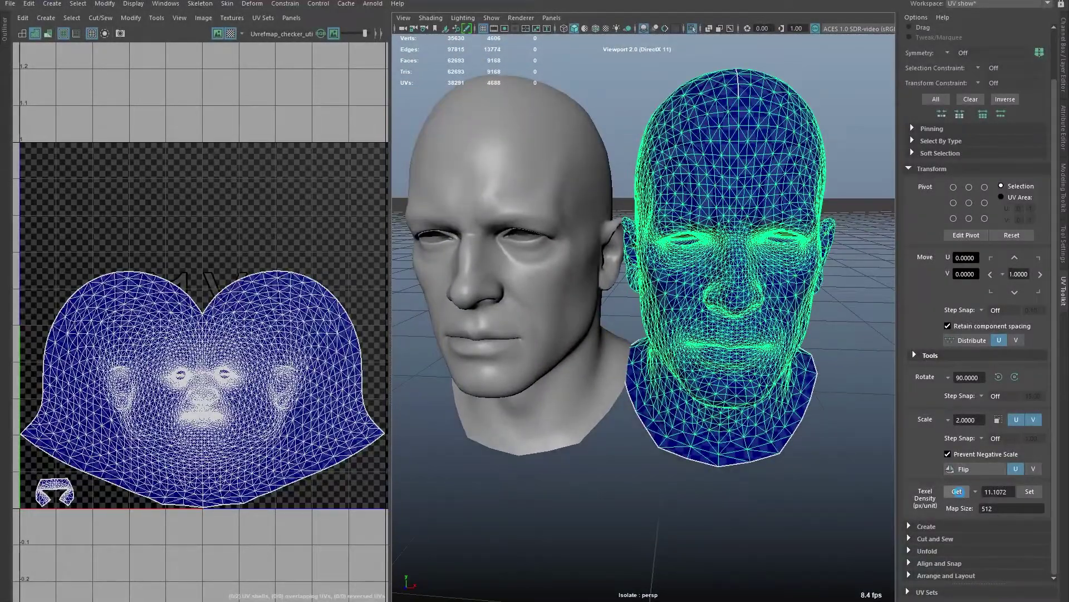
pyautogui.click(958, 493)
pyautogui.click(570, 389)
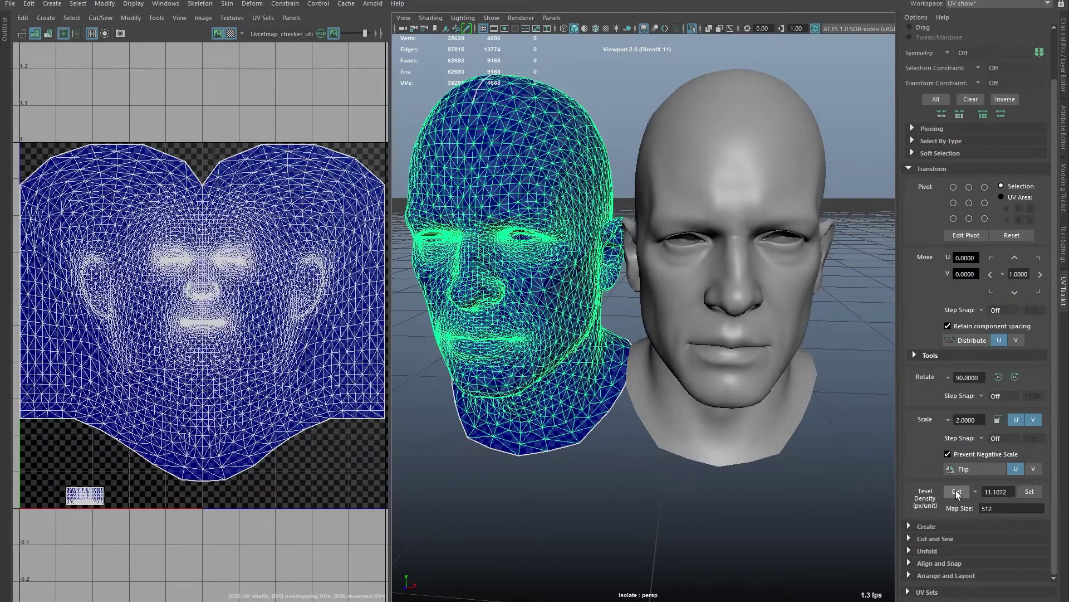
pyautogui.click(652, 481)
pyautogui.keyDown('alt'); pyautogui.moveTo(653, 480); pyautogui.dragTo(645, 497); pyautogui.keyUp('alt')
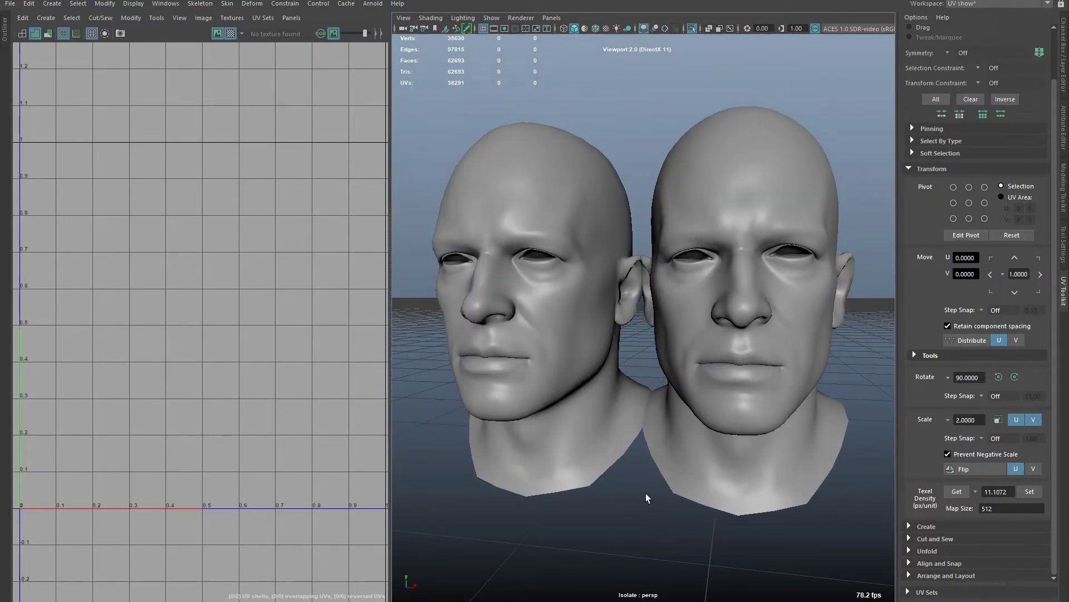
# Select both heads, restore the checker texture, and move the right head left along X
pyautogui.moveTo(692, 413); pyautogui.dragTo(551, 499)
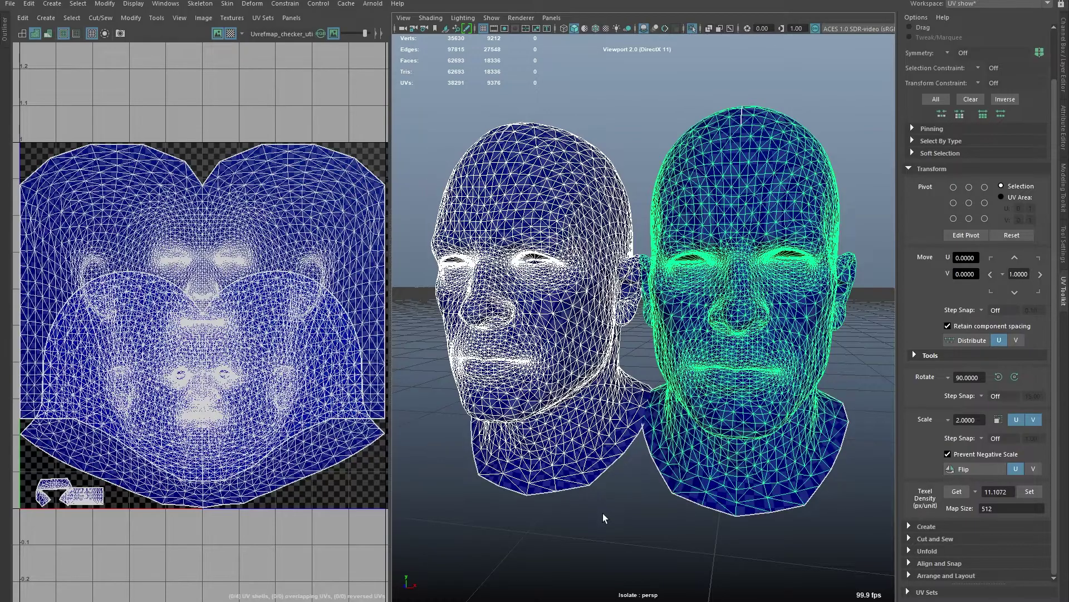
pyautogui.moveTo(365, 33)
pyautogui.mouseDown()
pyautogui.moveTo(340, 35)
pyautogui.moveTo(349, 38)
pyautogui.mouseUp()
pyautogui.keyDown('alt'); pyautogui.moveTo(611, 142); pyautogui.dragTo(749, 176); pyautogui.keyUp('alt')
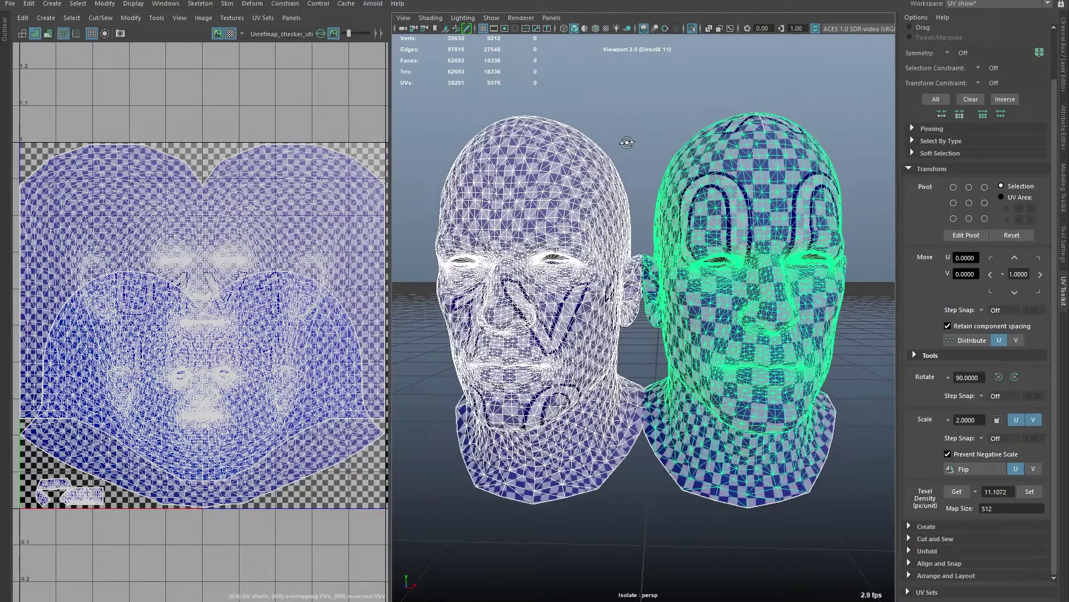
pyautogui.click(749, 176)
pyautogui.press('w')
pyautogui.moveTo(877, 280); pyautogui.dragTo(613, 218, button='middle')
# Reselect the left head, compare both faces up close, then deselect and view from three-quarter side
pyautogui.keyDown('shift'); pyautogui.click(557, 178); pyautogui.keyUp('shift')
pyautogui.keyDown('alt'); pyautogui.moveTo(557, 179); pyautogui.dragTo(573, 250); pyautogui.keyUp('alt')
pyautogui.keyDown('alt'); pyautogui.moveTo(573, 249); pyautogui.dragTo(785, 285, button='right'); pyautogui.keyUp('alt')
pyautogui.keyDown('alt'); pyautogui.moveTo(785, 285); pyautogui.dragTo(752, 283); pyautogui.keyUp('alt')
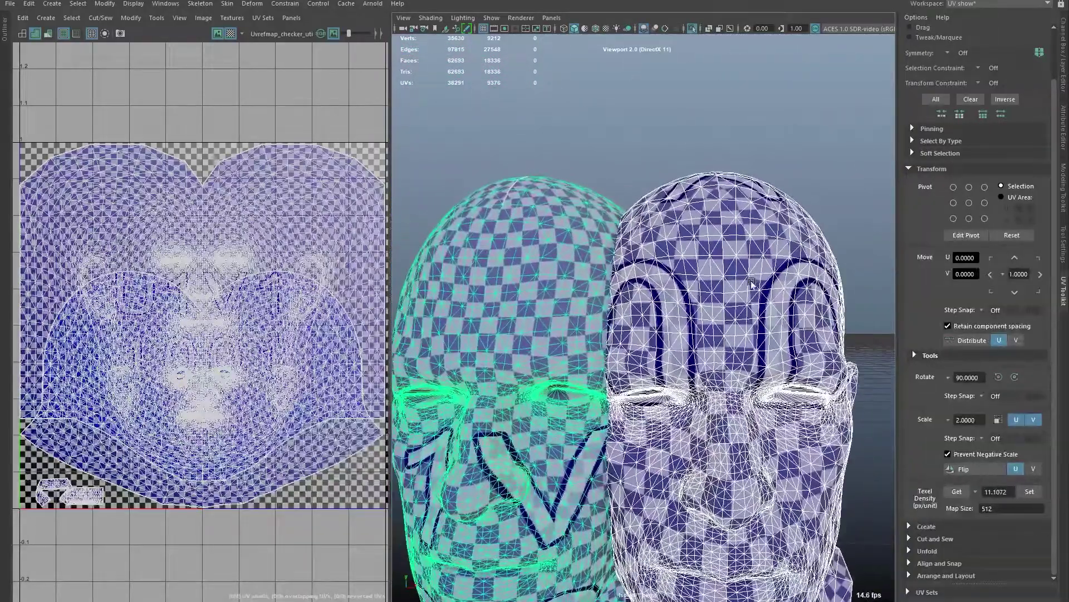
pyautogui.keyDown('alt'); pyautogui.moveTo(880, 271); pyautogui.dragTo(889, 245); pyautogui.keyUp('alt')
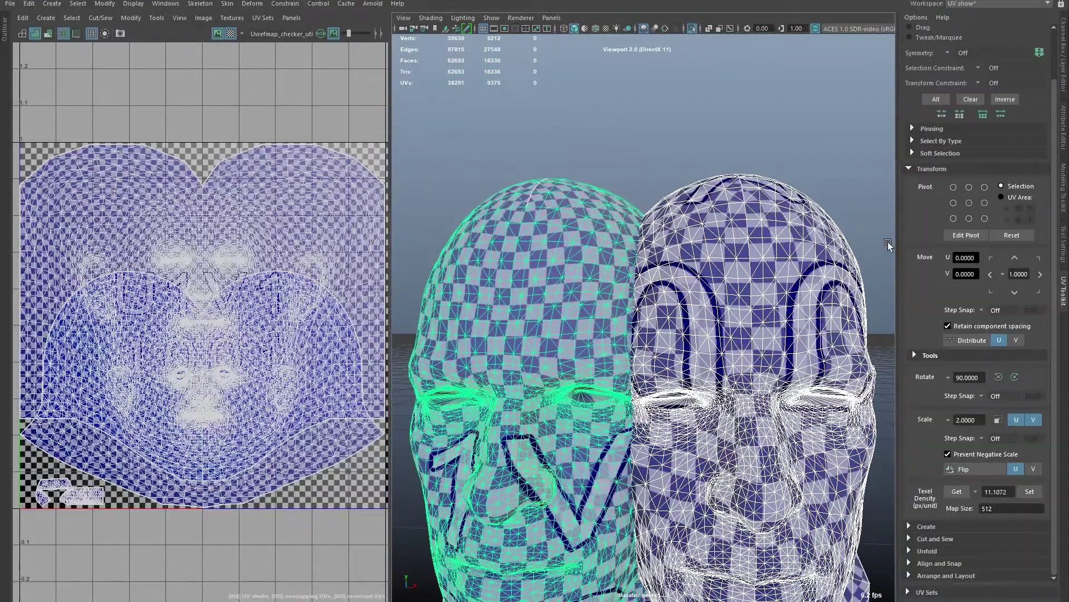
pyautogui.click(888, 243)
pyautogui.keyDown('alt'); pyautogui.moveTo(888, 242); pyautogui.dragTo(782, 343, button='right'); pyautogui.keyUp('alt')
pyautogui.keyDown('alt'); pyautogui.moveTo(797, 362); pyautogui.dragTo(824, 316); pyautogui.keyUp('alt')
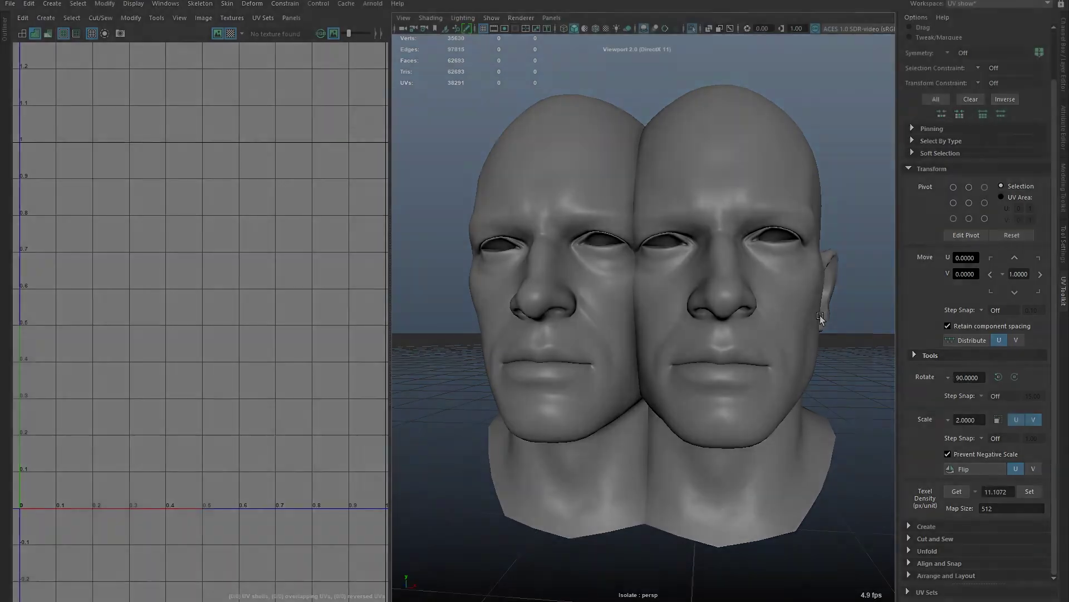